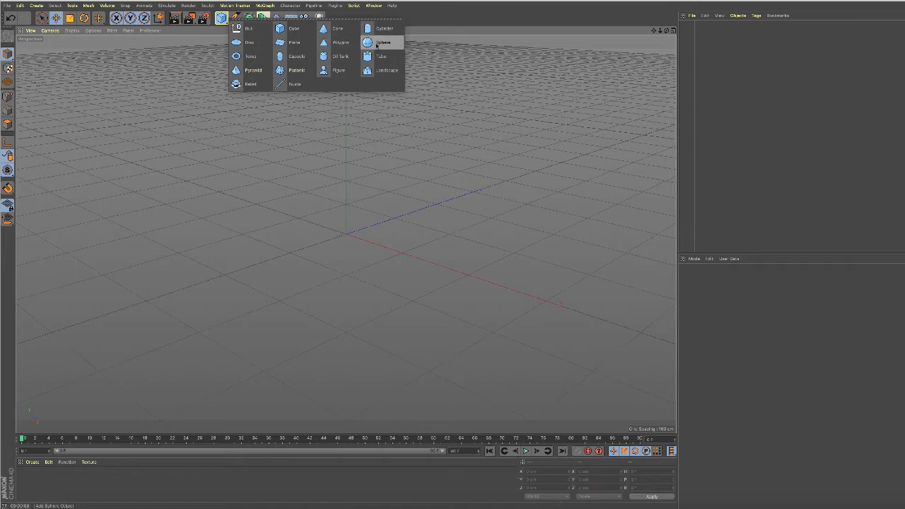
Step: Add a plane and set its width and height to 4000 cm
click(294, 43)
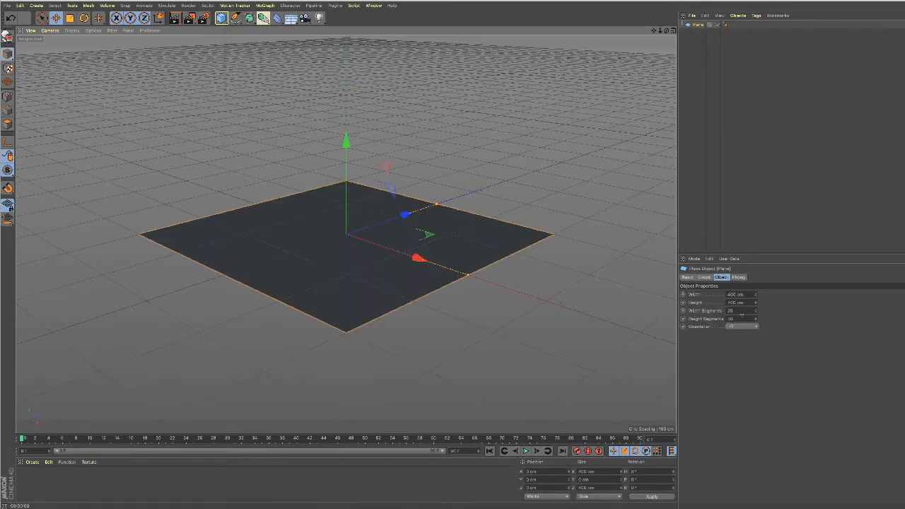
click(735, 295)
text(4)
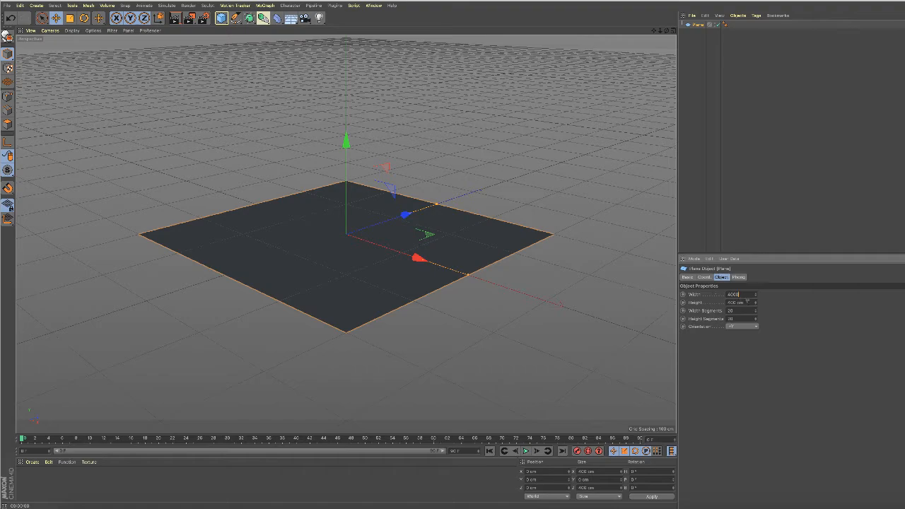
key(Tab)
text(4000)
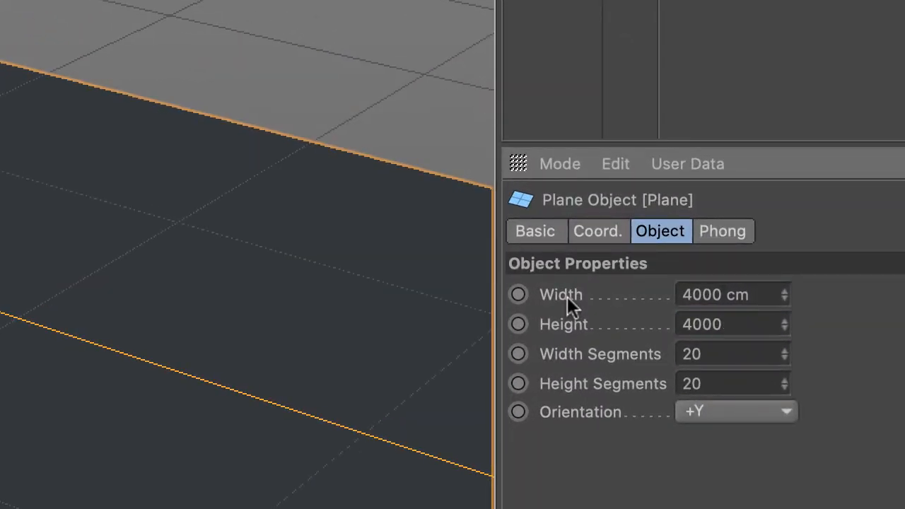
key(Return)
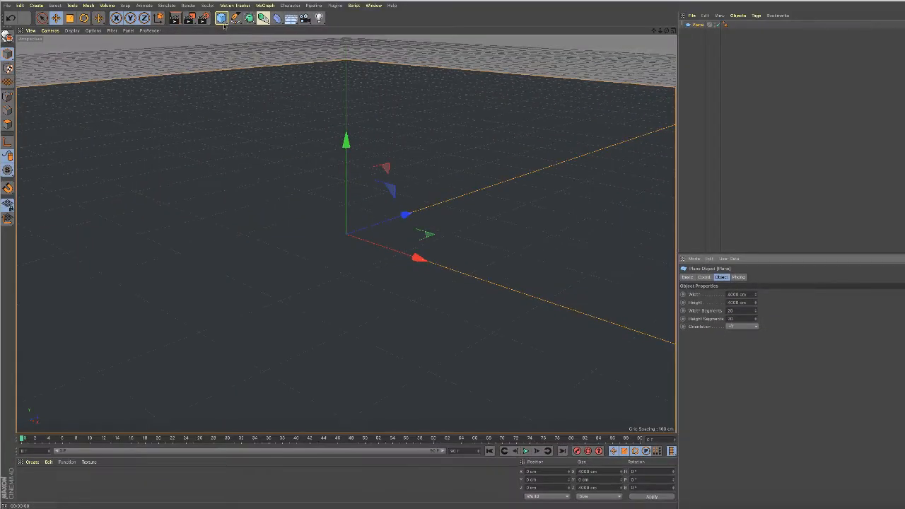
Step: Add a sphere with 72 segments and raise it along the Y axis above the plane
click(222, 20)
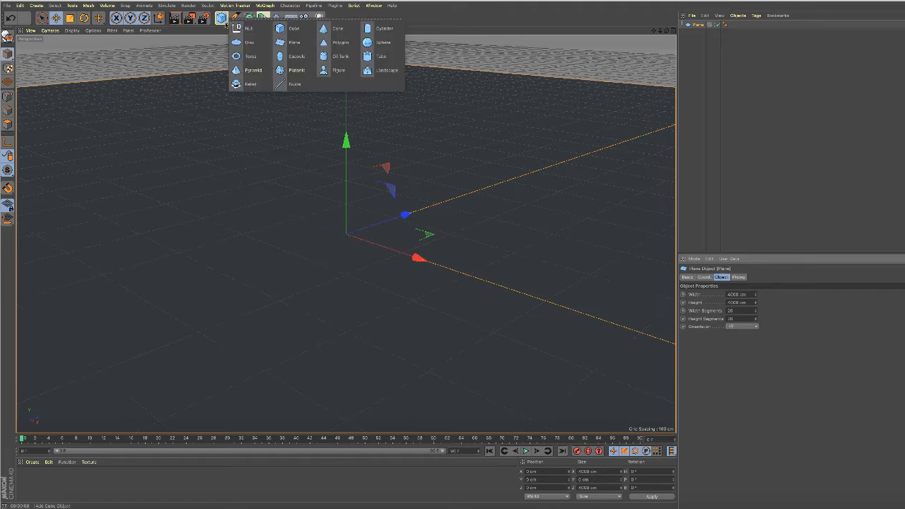
click(375, 45)
double_click(735, 302)
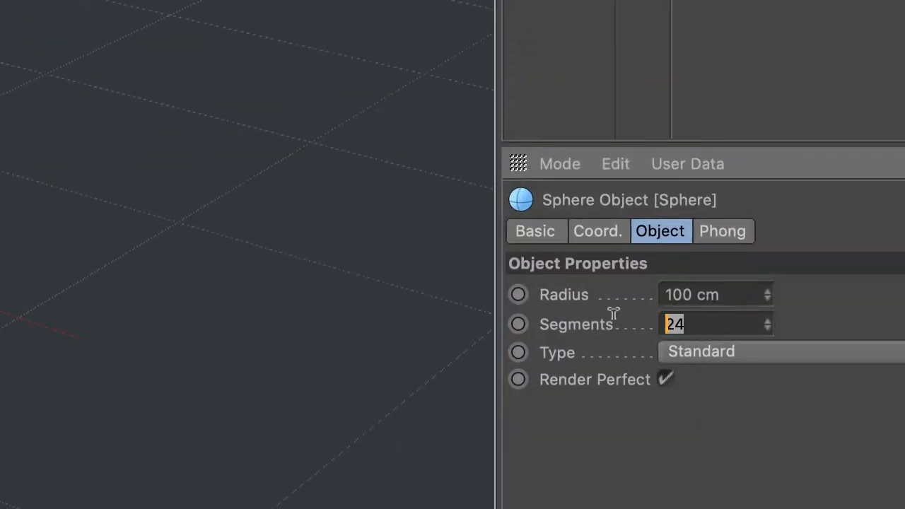
text(72)
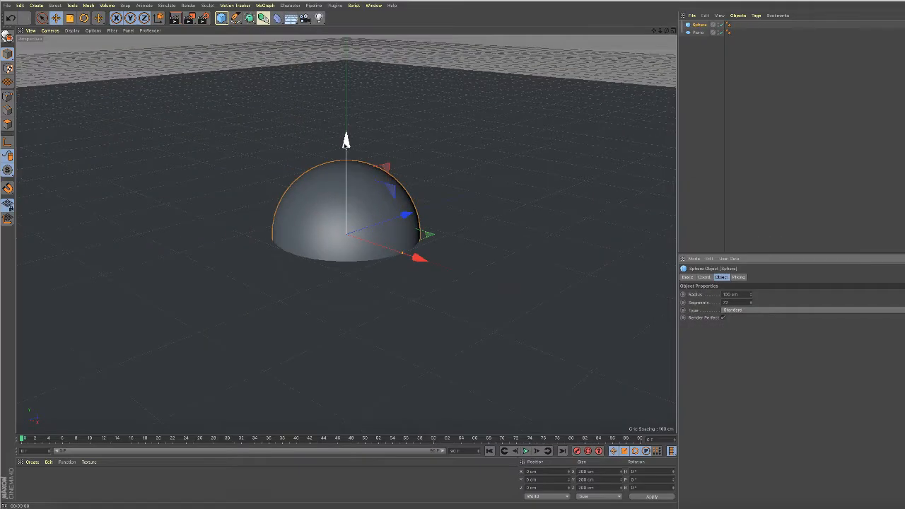
drag(346, 139, 351, 85)
scroll(454, 141, down, 3)
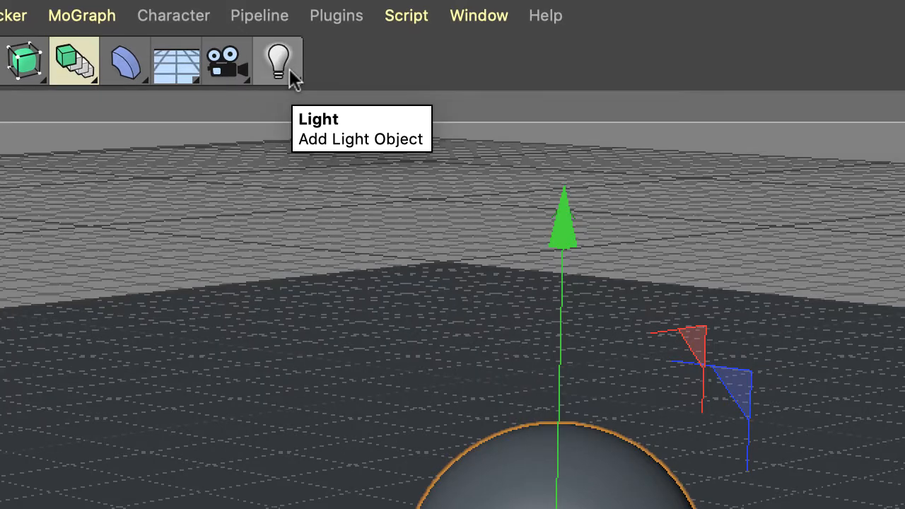
Step: Add a standard light, raise it to about 249 cm directly above the sphere and render the view
click(297, 78)
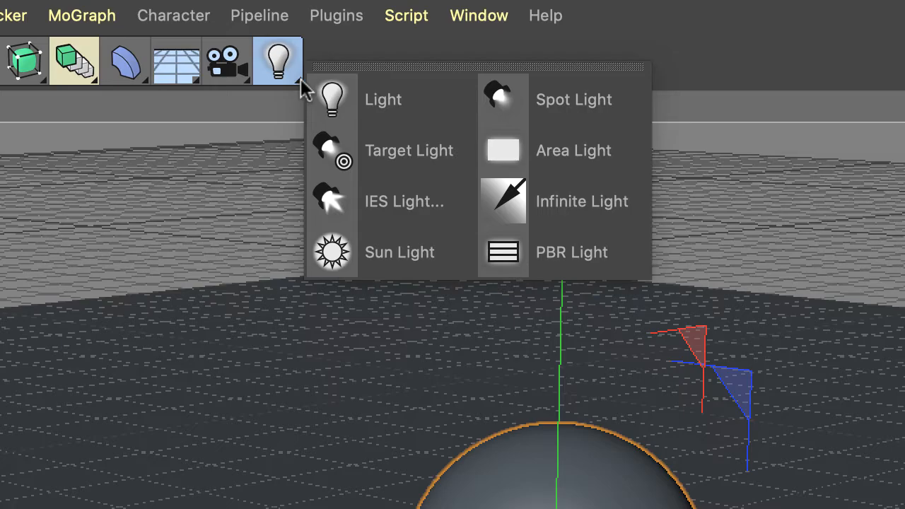
click(407, 112)
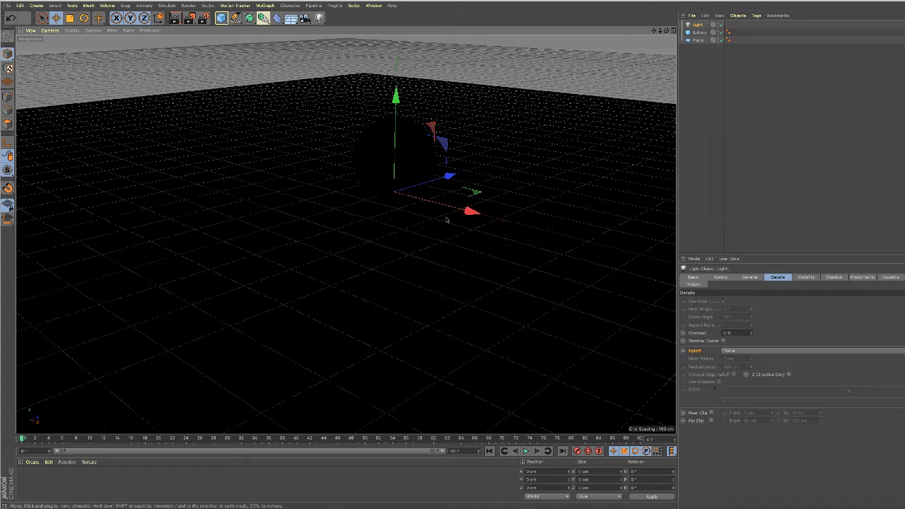
drag(395, 172, 394, 66)
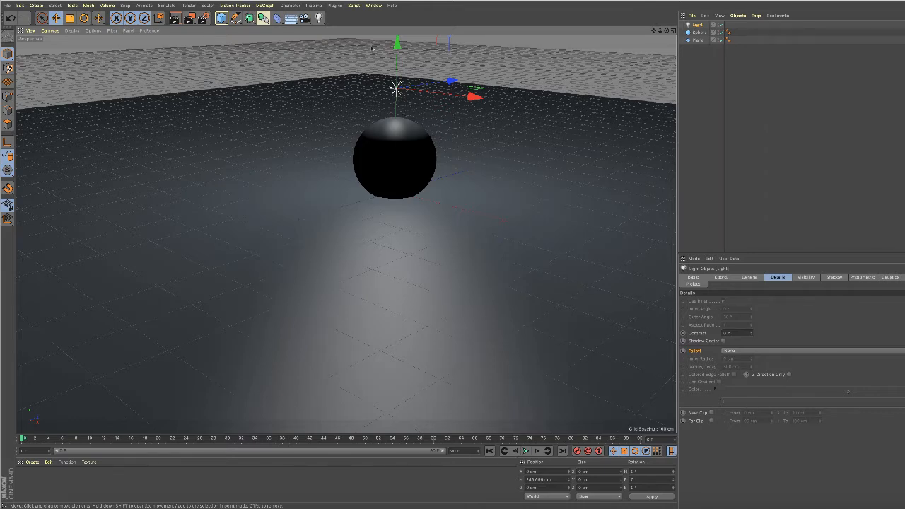
click(175, 18)
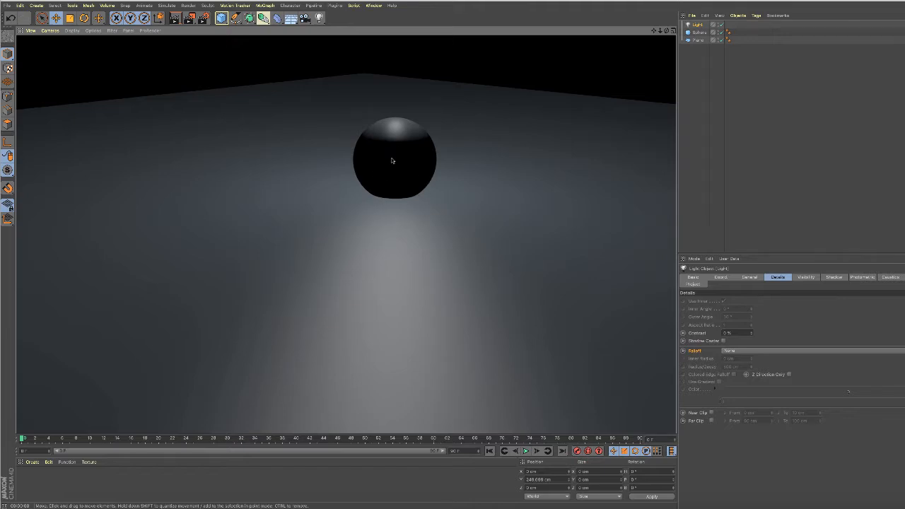
Step: Delete the standard light above the sphere
click(697, 25)
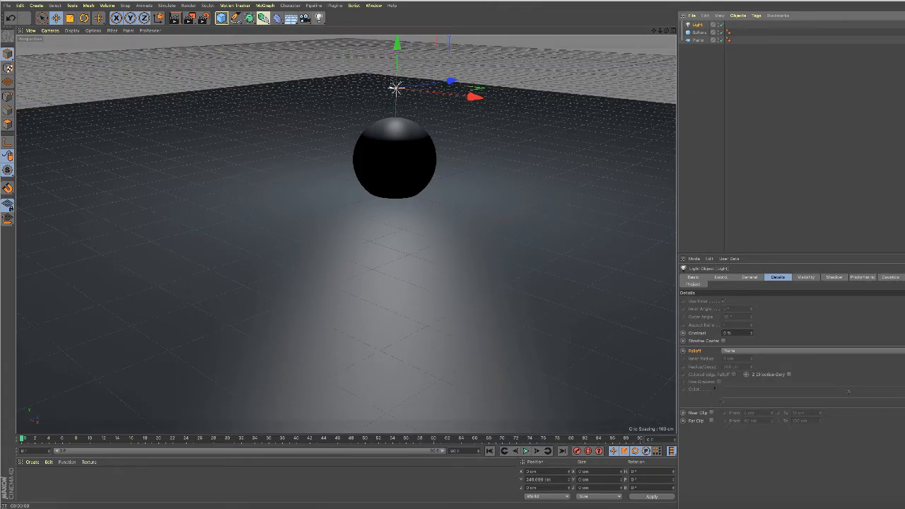
click(319, 18)
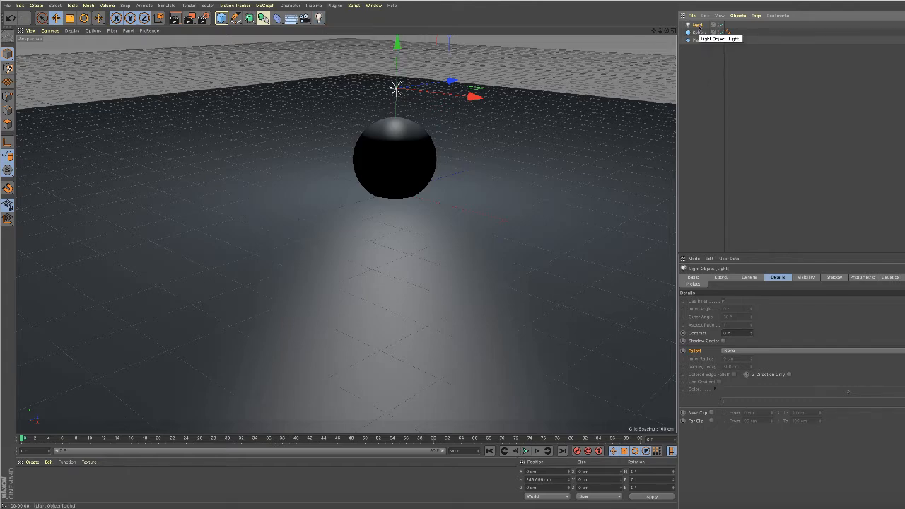
key(Delete)
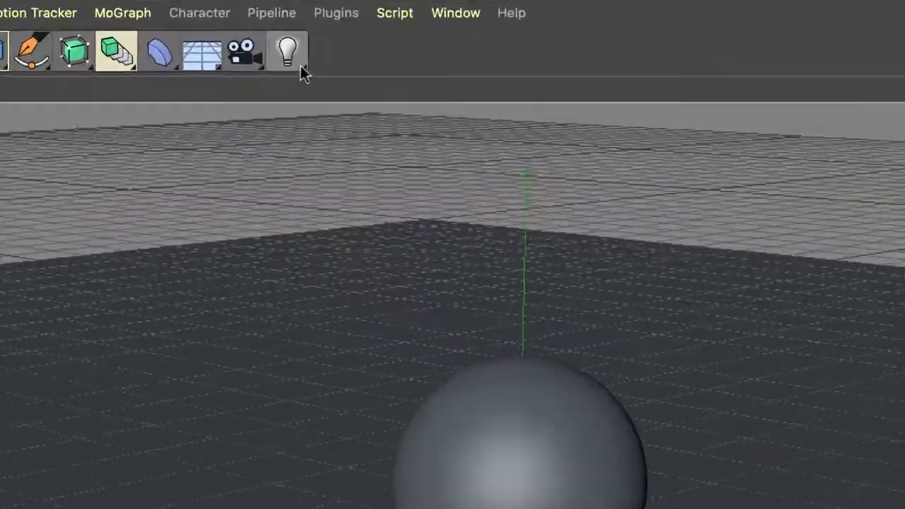
Step: Add a spot light aimed at the sphere, positioned at about Y 79 cm and Z -612 cm, and render the view
click(322, 21)
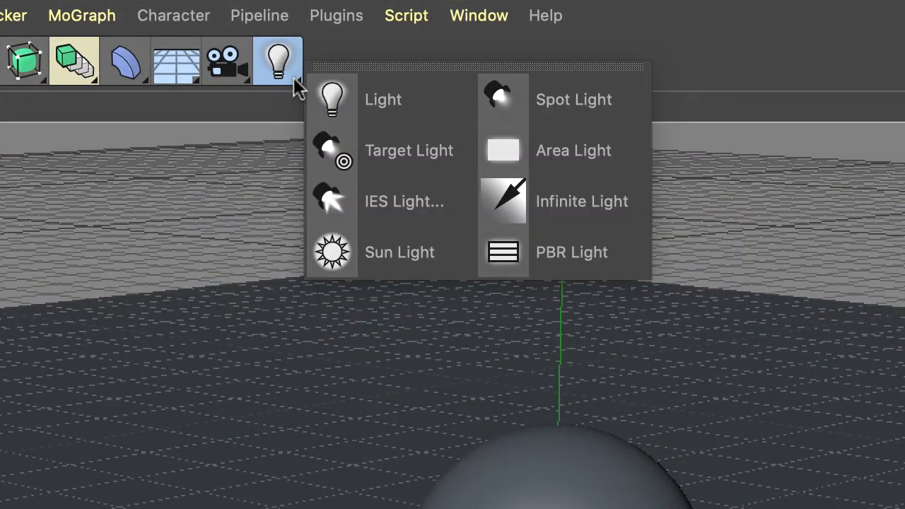
click(542, 112)
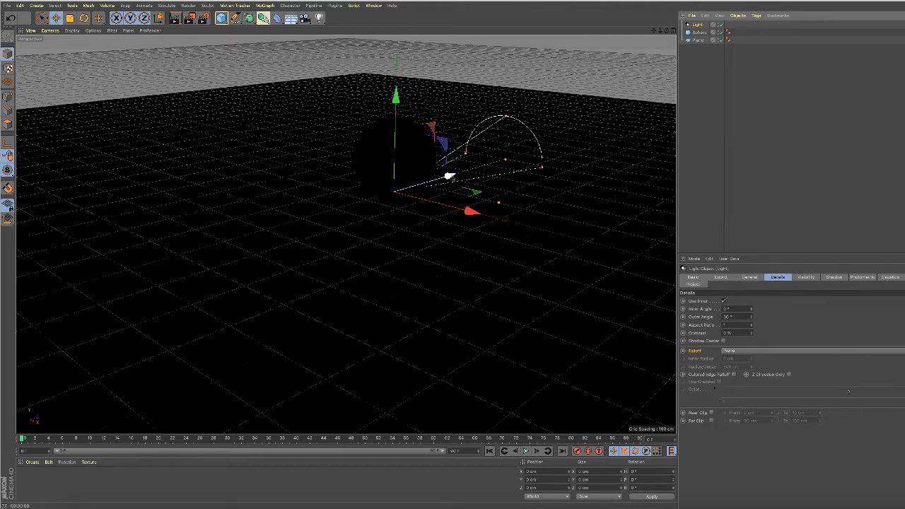
drag(449, 176, 263, 223)
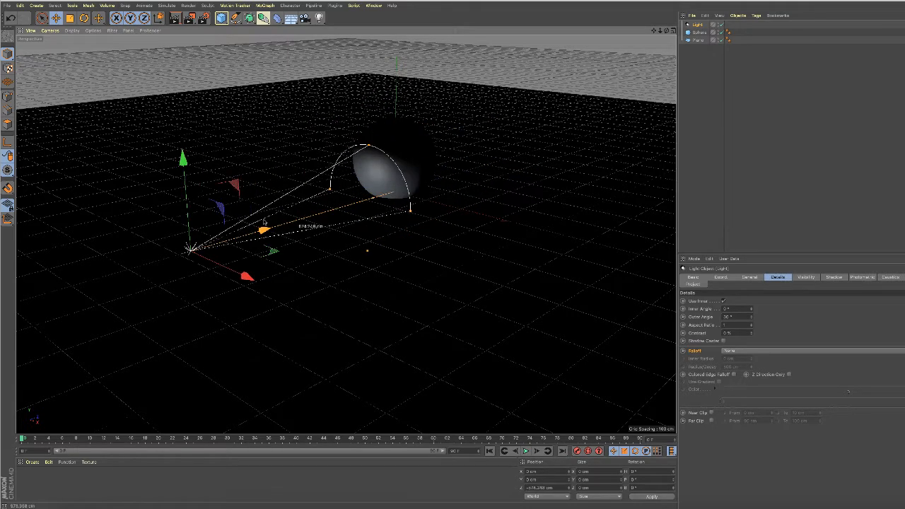
drag(190, 194, 183, 160)
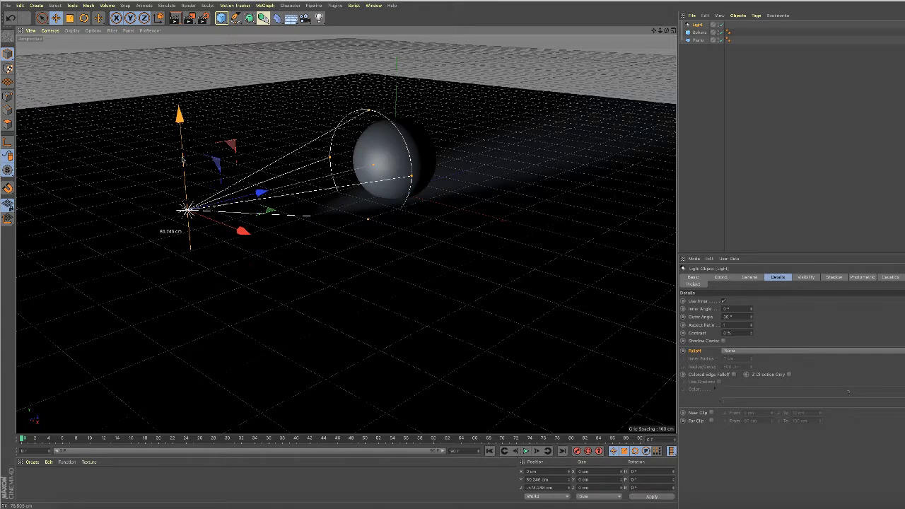
drag(252, 192, 244, 197)
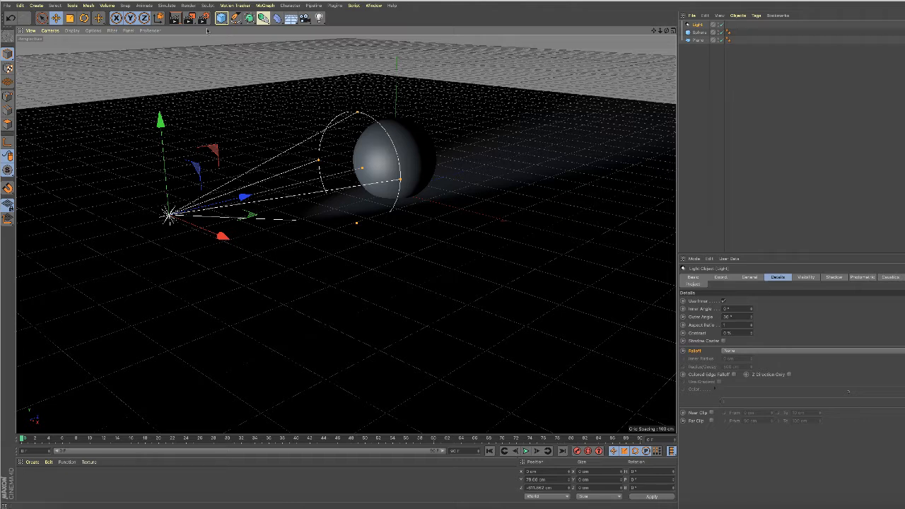
click(175, 18)
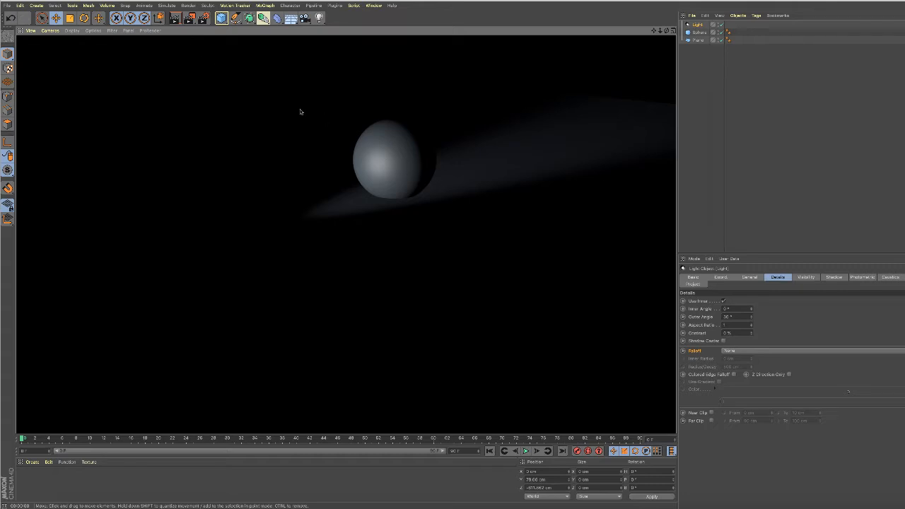
click(488, 143)
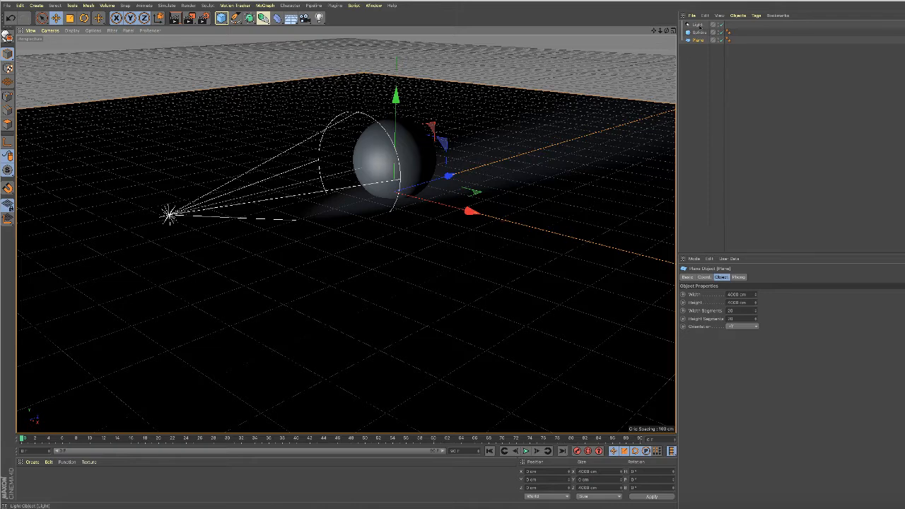
Step: Widen the spot light's cone by setting its outer angle to 50°
click(698, 25)
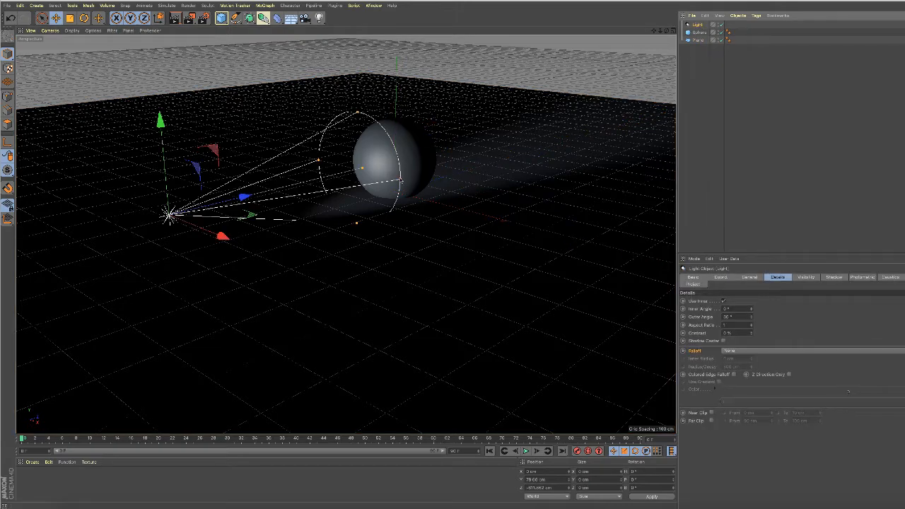
drag(401, 181, 414, 185)
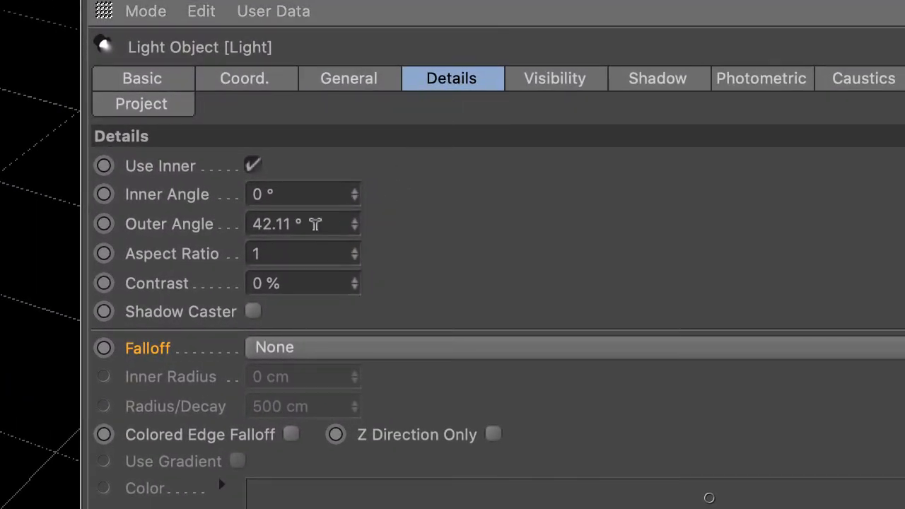
drag(323, 223, 243, 243)
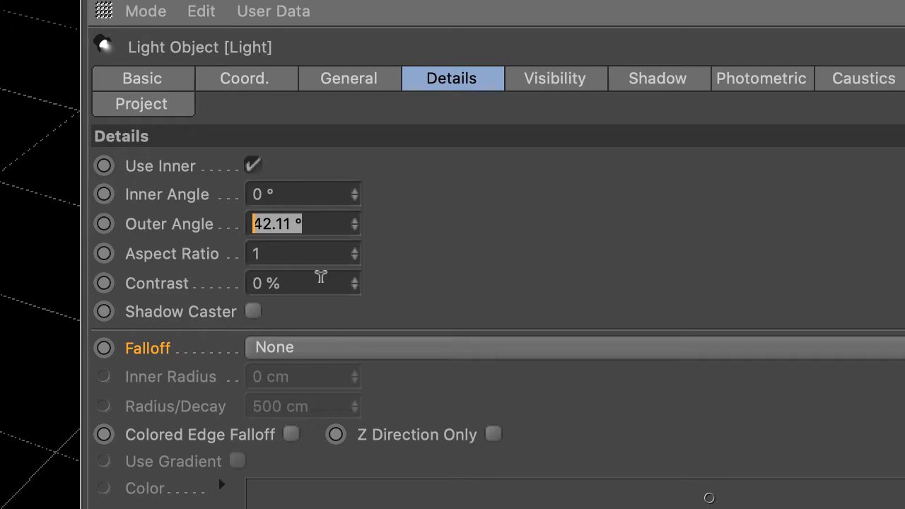
text(50)
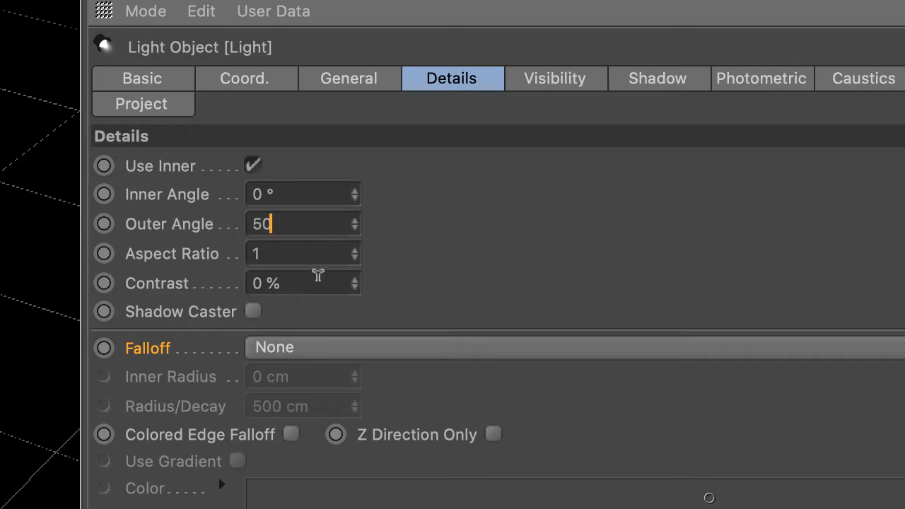
key(Return)
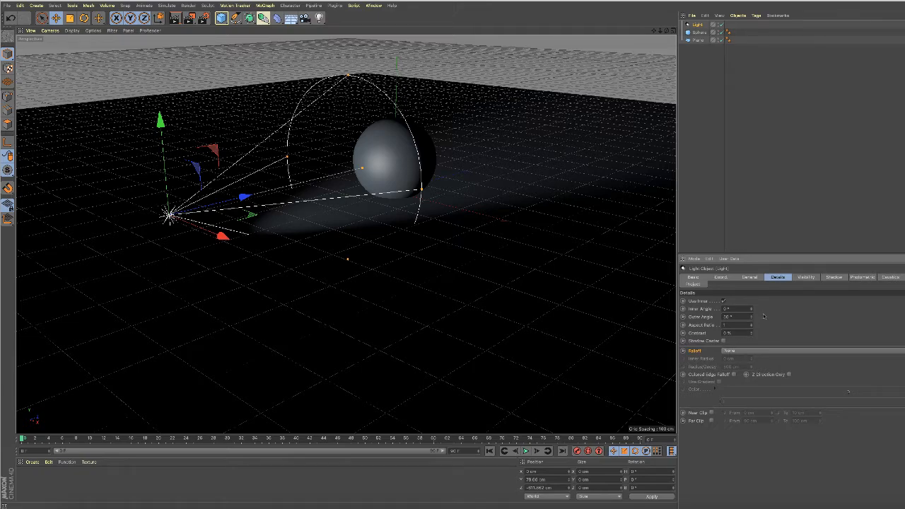
Step: Set the spot light's shadow to Shadow Maps (Soft), keeping the Spot type, and render the view
click(751, 277)
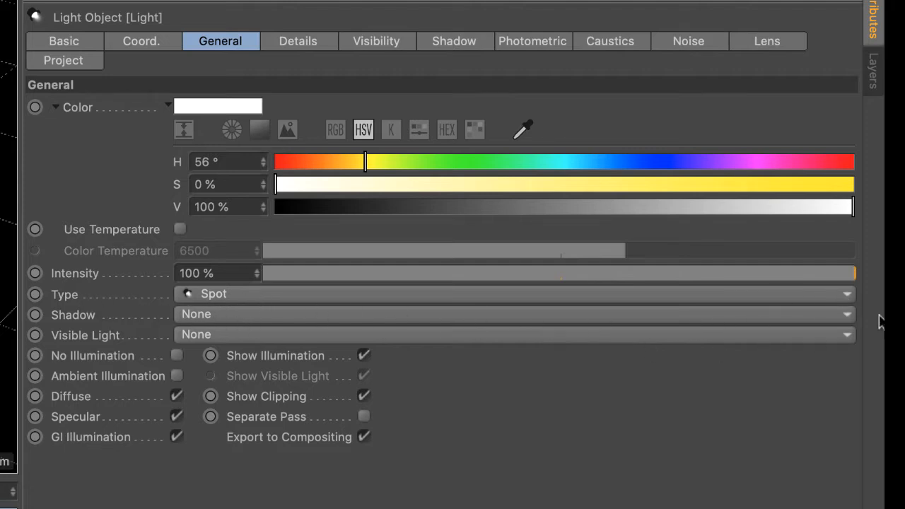
click(848, 296)
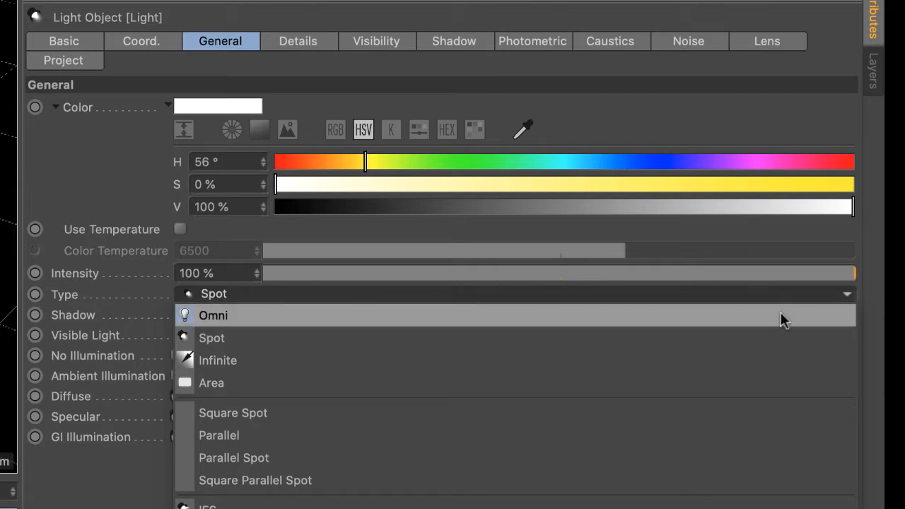
click(749, 295)
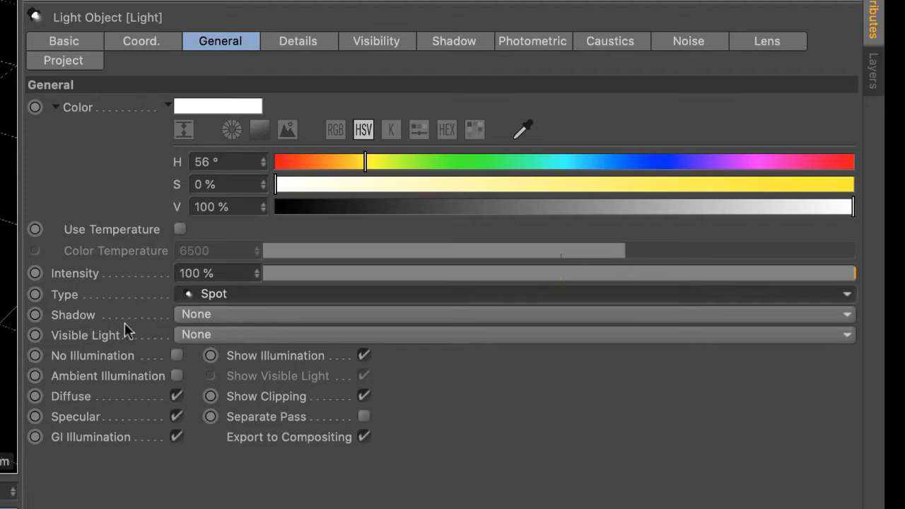
click(848, 314)
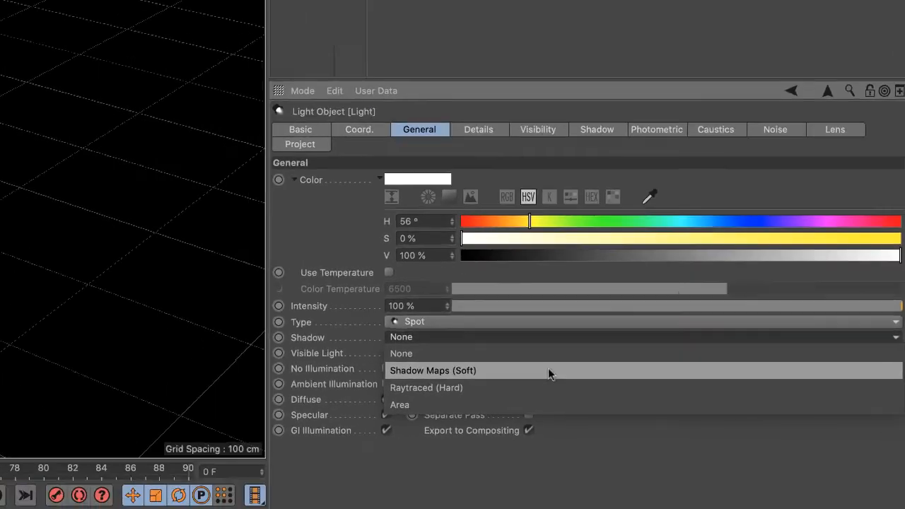
click(407, 361)
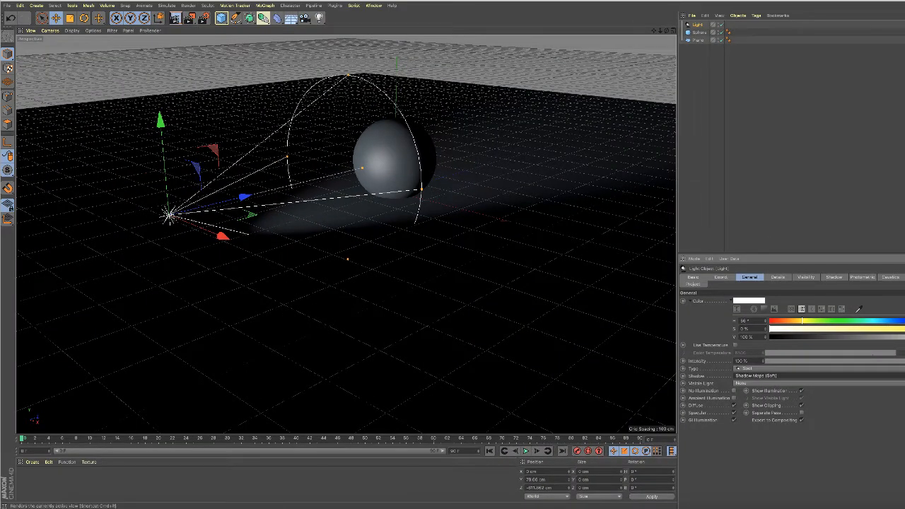
click(175, 18)
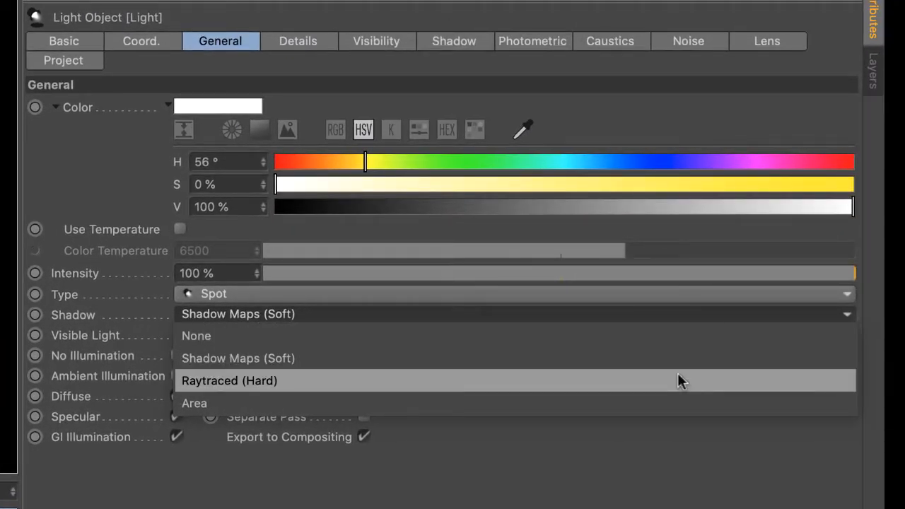
Step: Try the Raytraced (Hard) shadow on the spot light, switch the shadow to Area, and render the view
click(678, 379)
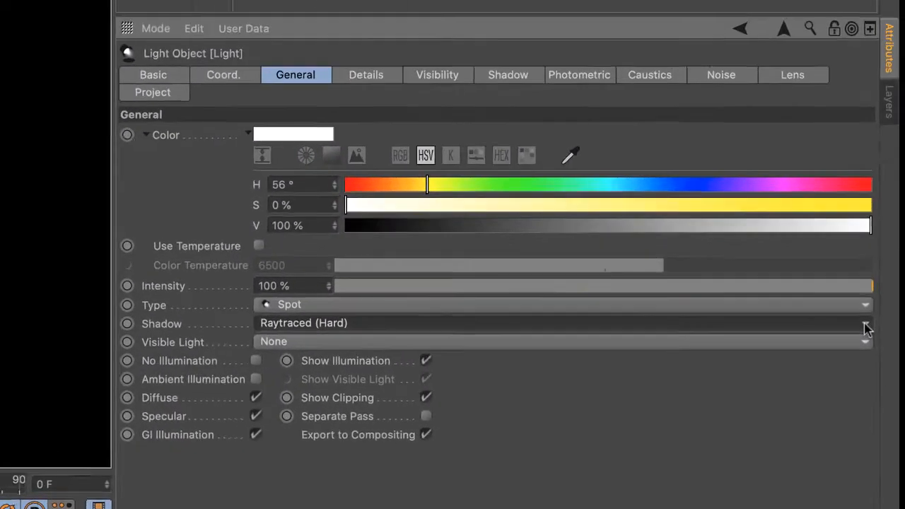
click(900, 377)
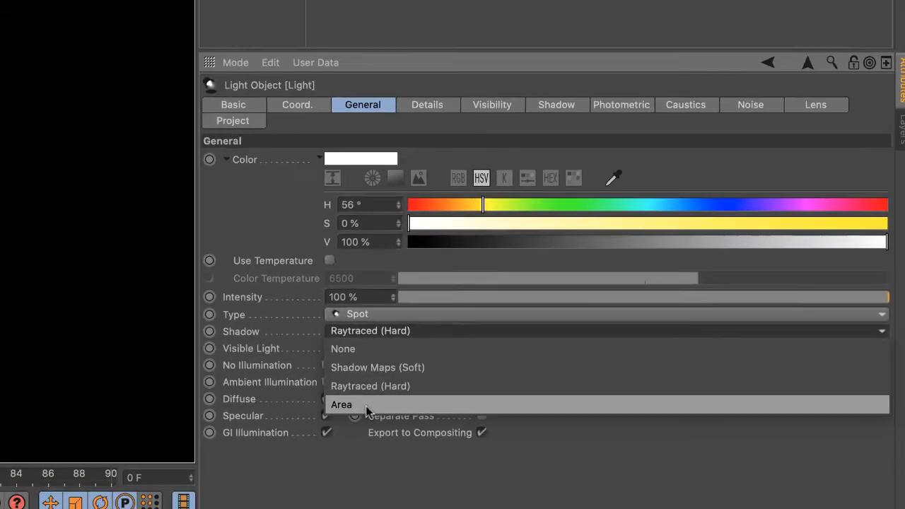
click(224, 404)
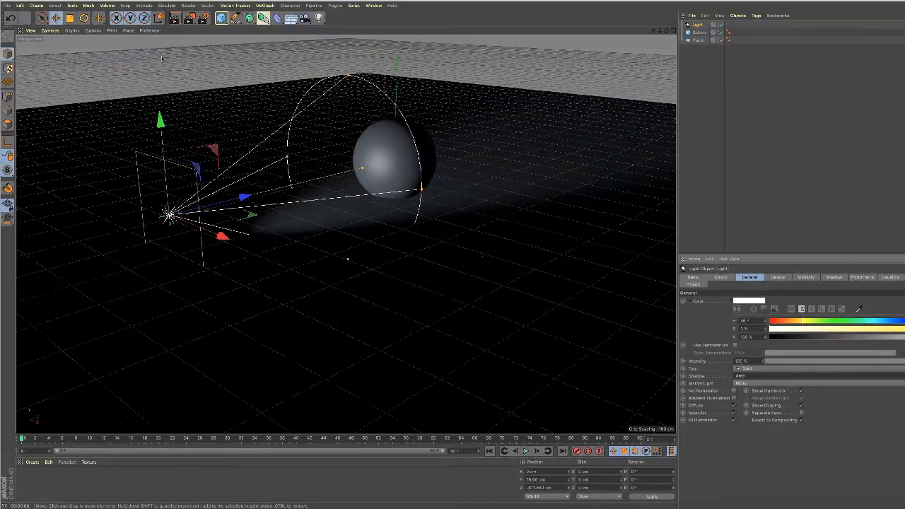
click(175, 18)
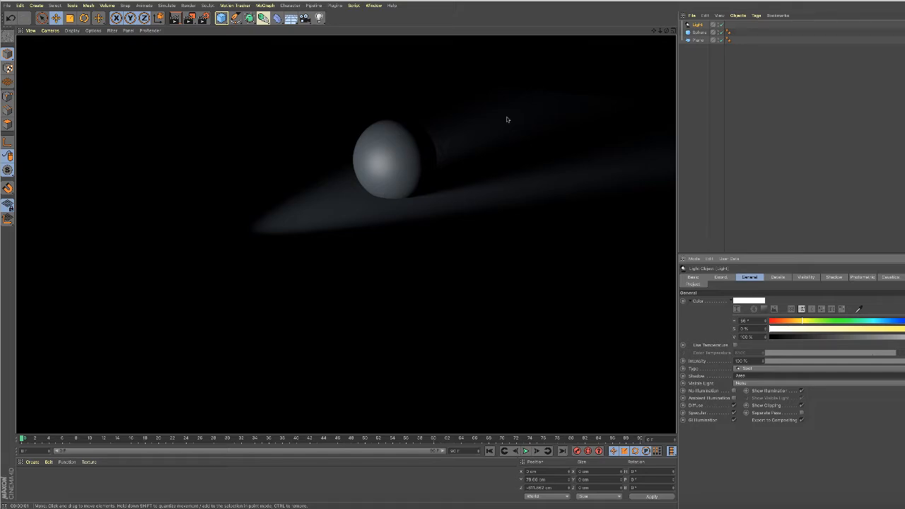
Step: Move the spot light farther back from the sphere to about Z -1152 cm and render the view
click(698, 24)
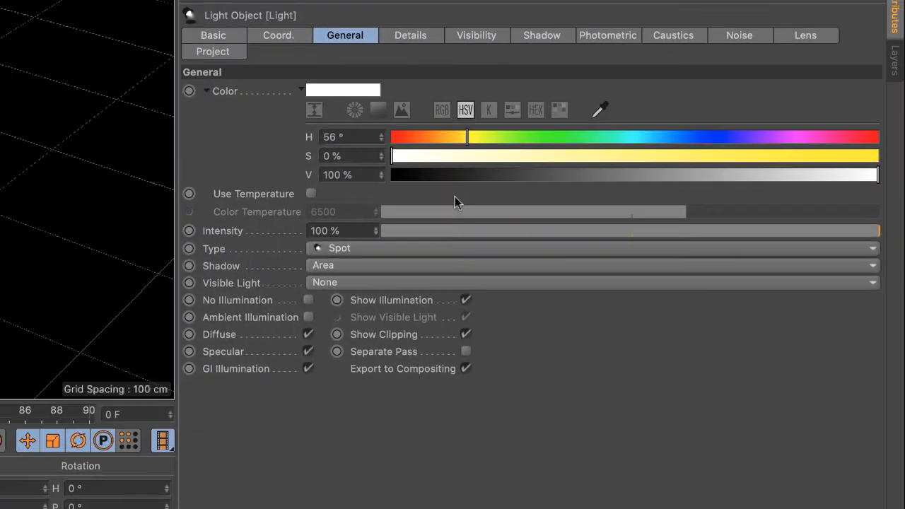
click(416, 39)
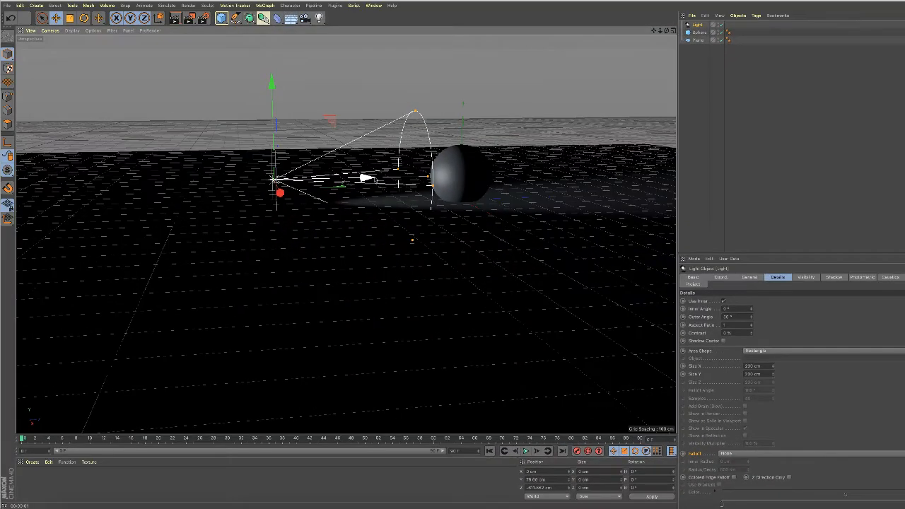
drag(372, 178, 241, 184)
scroll(447, 202, down, 2)
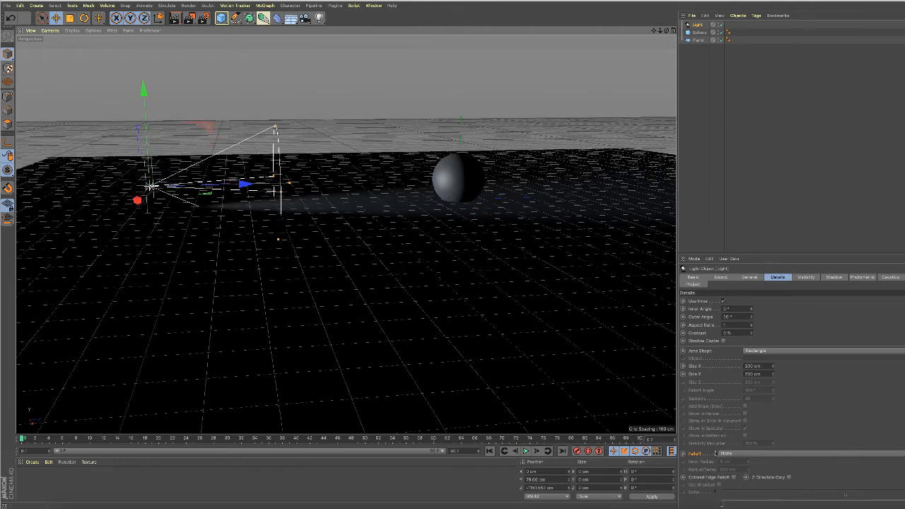
click(176, 18)
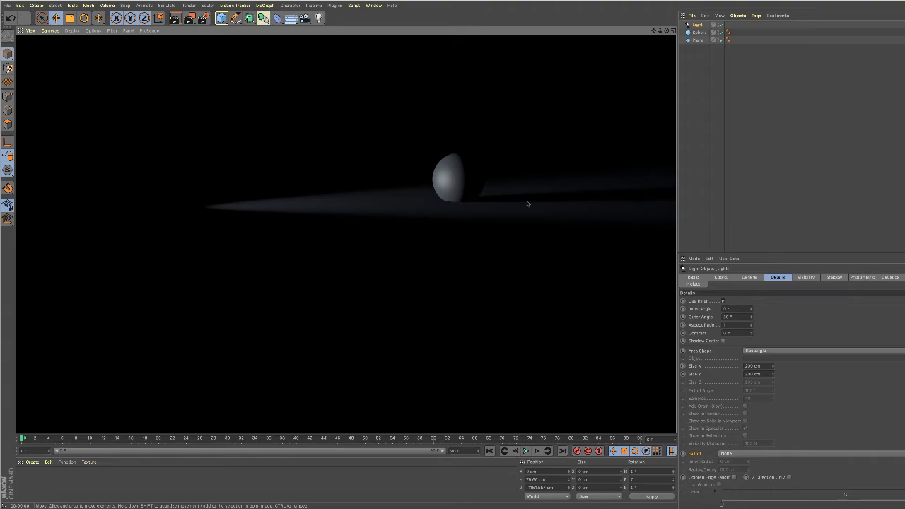
scroll(523, 202, down, 3)
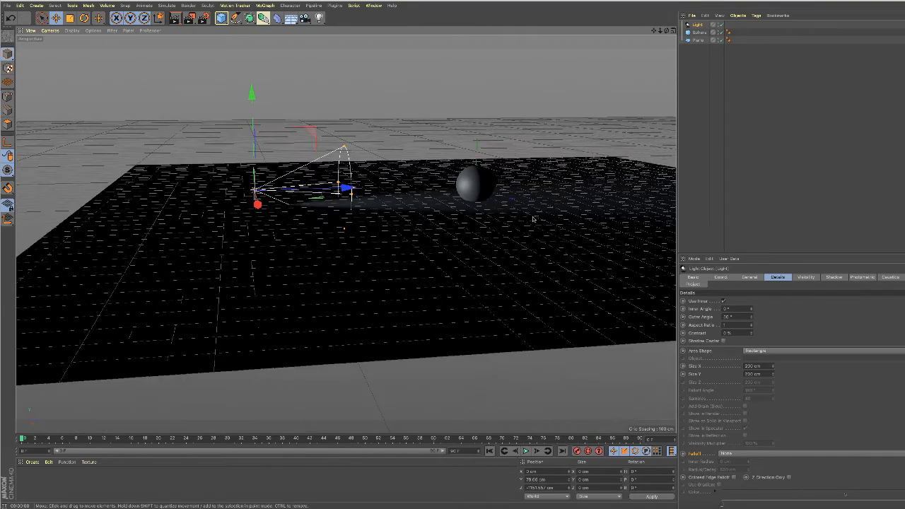
alt+middle_drag(536, 220, 424, 218)
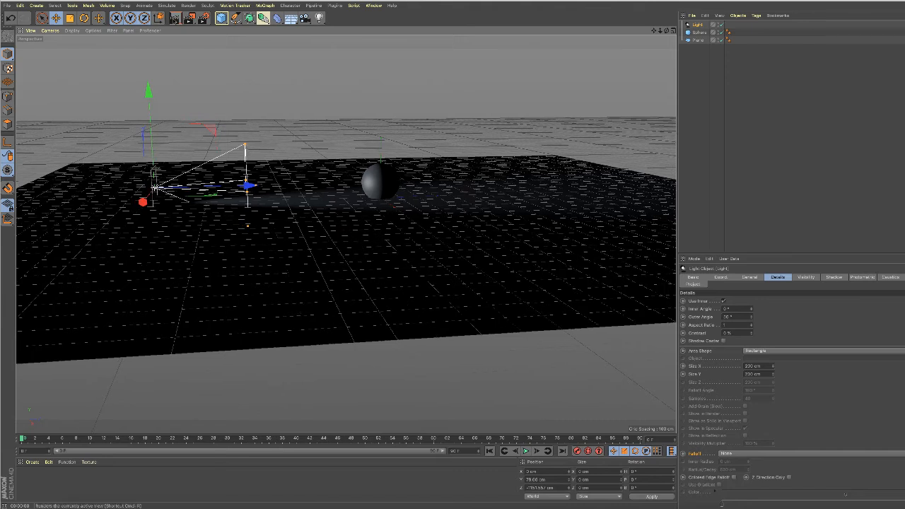
click(174, 18)
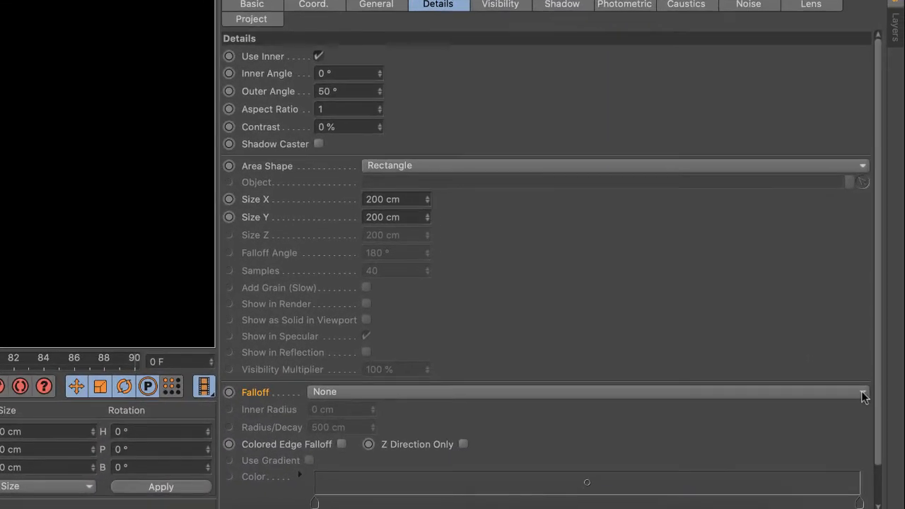
Step: Set the spot light's falloff to Inverse Square (Physically Accurate) and render the view
click(903, 453)
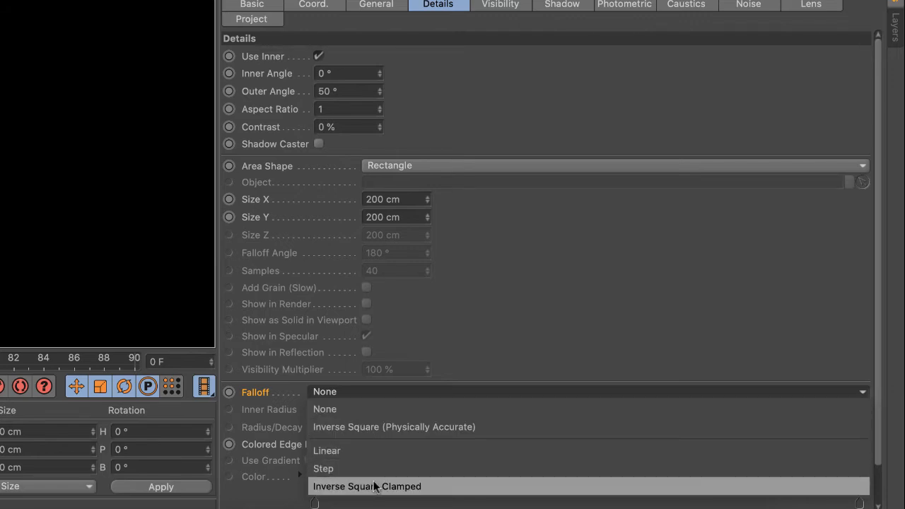
click(446, 428)
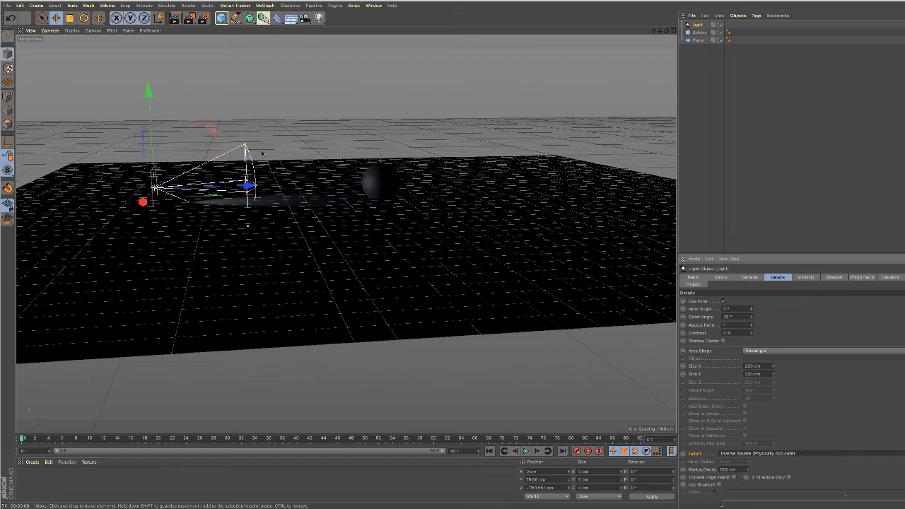
scroll(245, 146, up, 5)
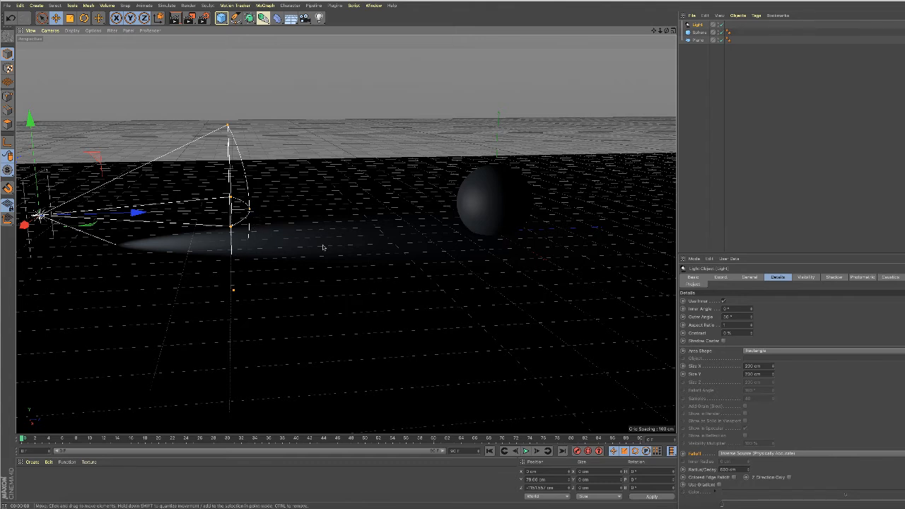
scroll(332, 225, down, 6)
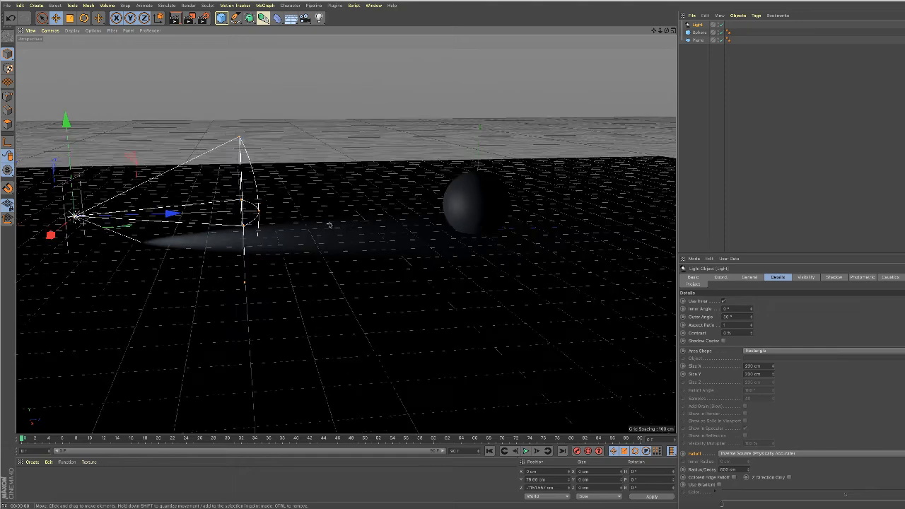
click(175, 18)
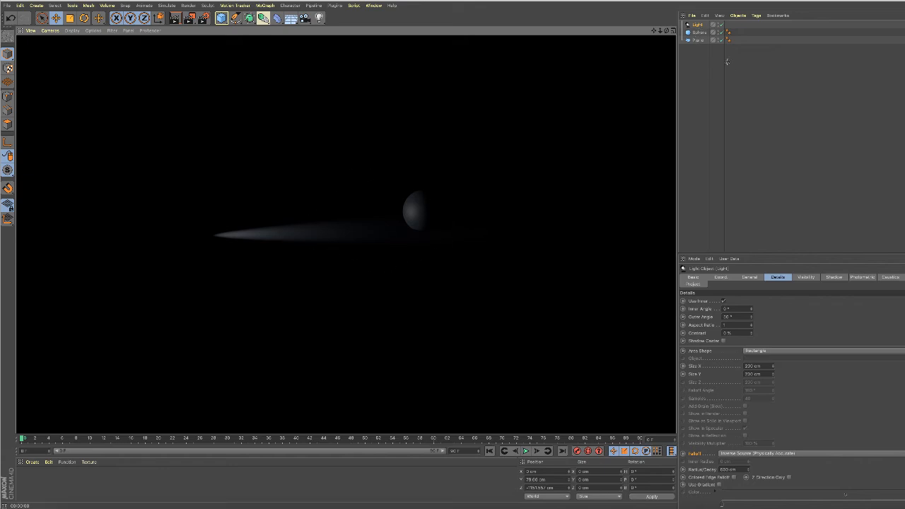
Step: Extend the spot light's falloff radius just past the sphere, to about 1367 cm, and render the view
click(699, 25)
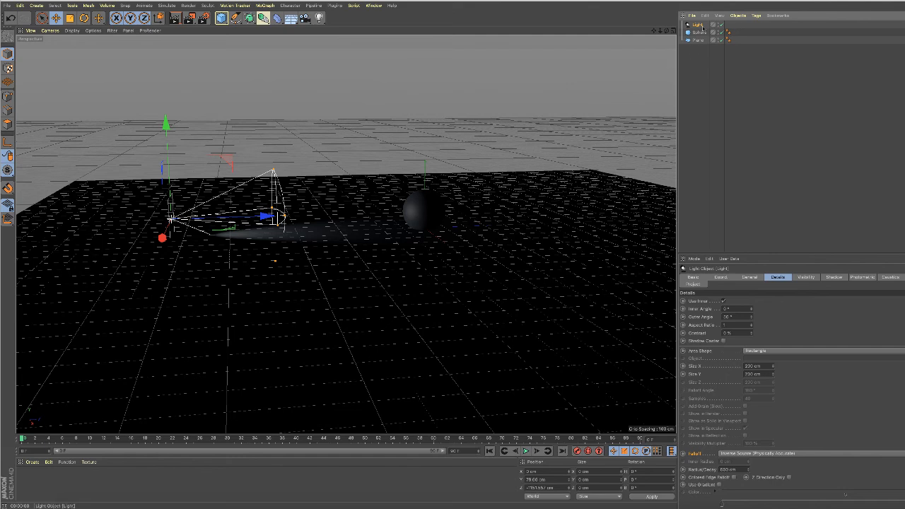
click(174, 19)
drag(281, 218, 471, 220)
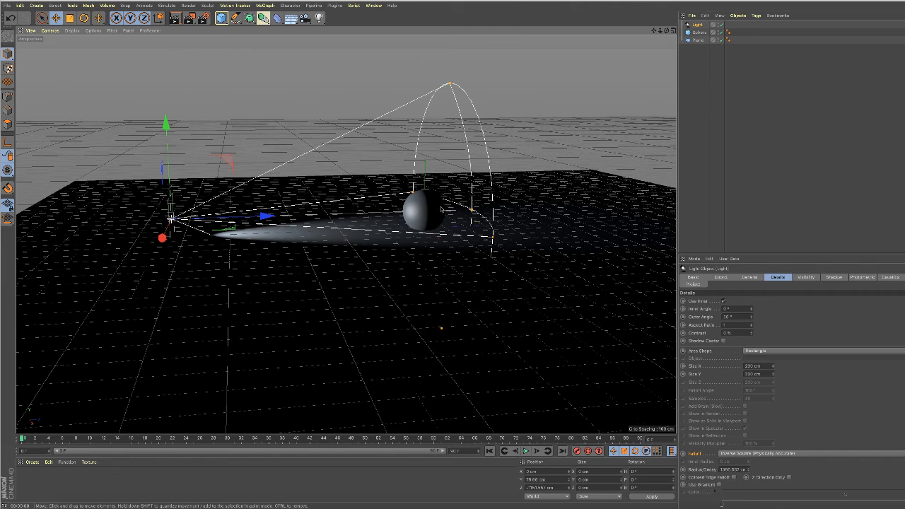
click(176, 19)
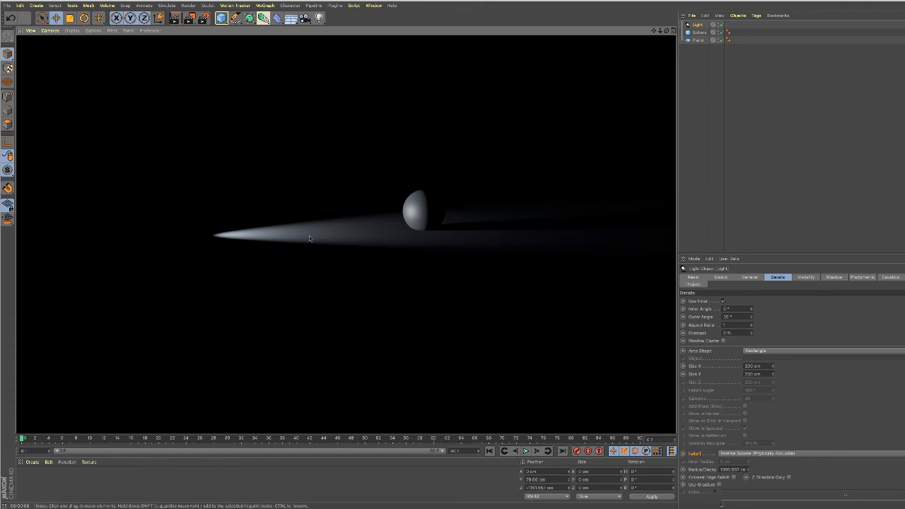
Step: Enlarge the spot light's falloff radius to about 1990 cm, well beyond the sphere, and render the view
click(699, 26)
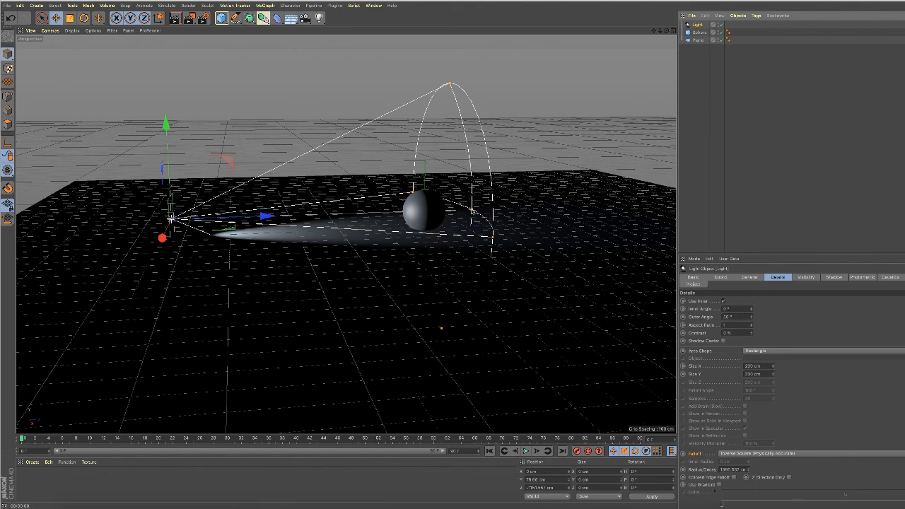
drag(472, 210, 580, 242)
drag(565, 207, 571, 207)
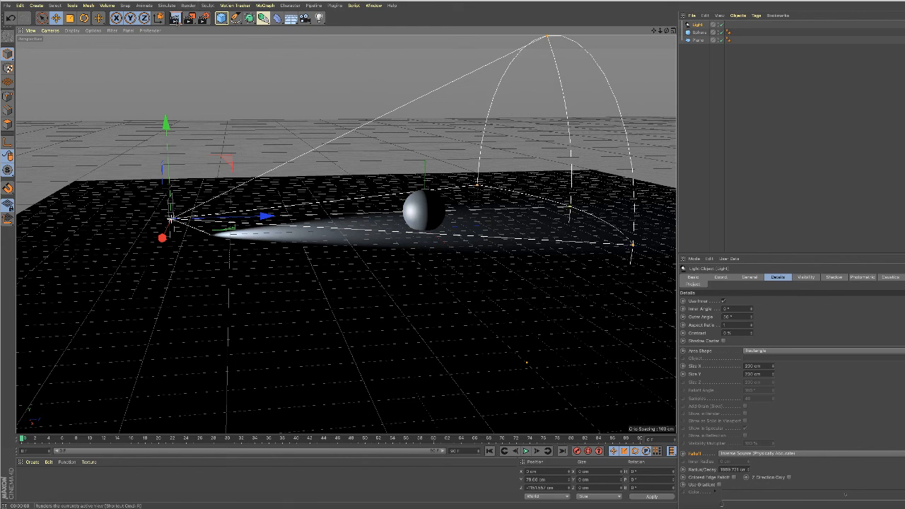
click(175, 18)
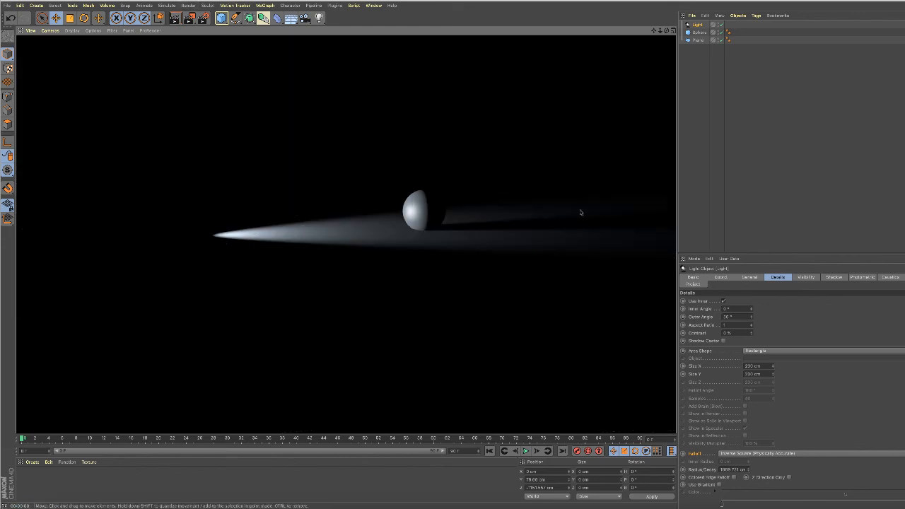